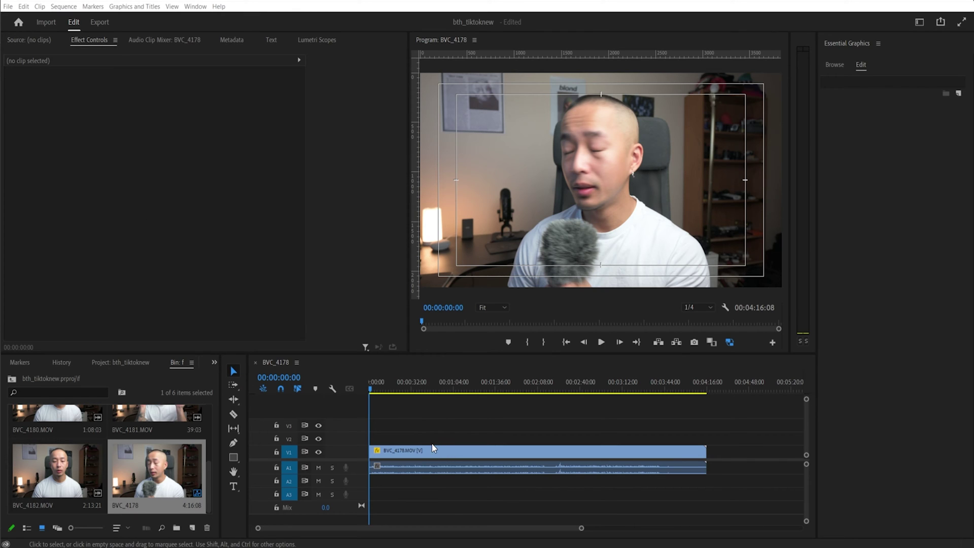
Dock the Audio Meters right of the Timeline, zoom out, and play BVC_4178 to about 21 seconds.
{"action": "left_click", "coordinate": [431, 429]}
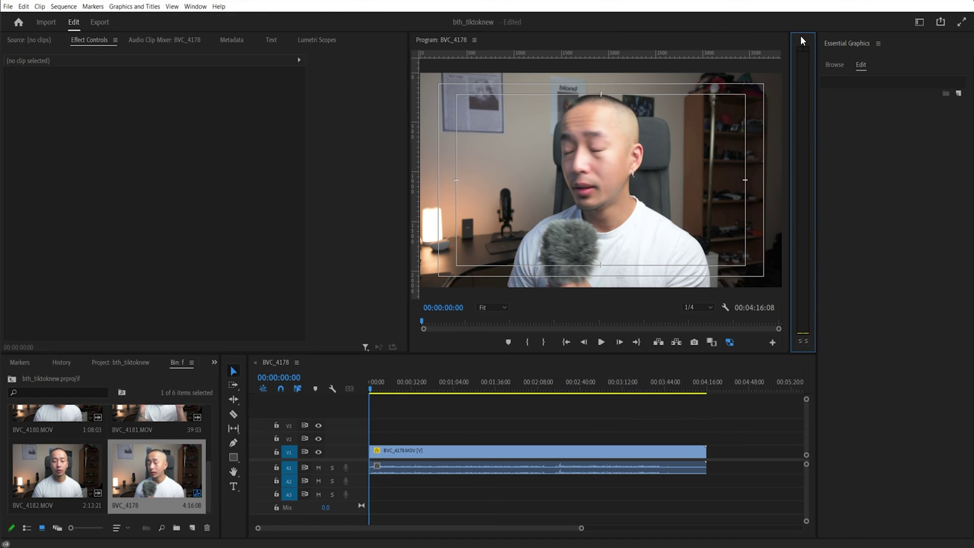
{"action": "left_click_drag", "start_coordinate": [801, 41], "coordinate": [808, 436]}
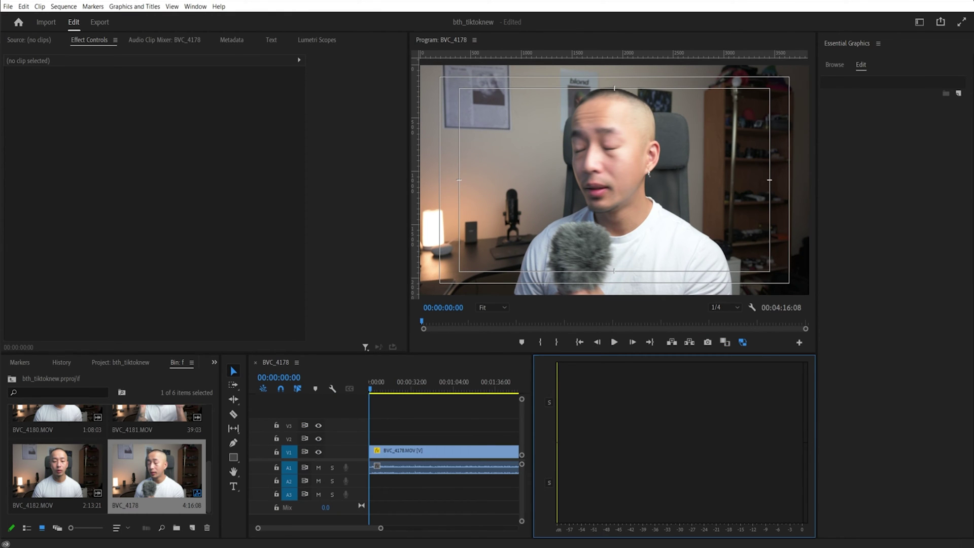
{"action": "left_click", "coordinate": [449, 422]}
{"action": "key", "text": "minus"}
{"action": "key", "text": "space"}
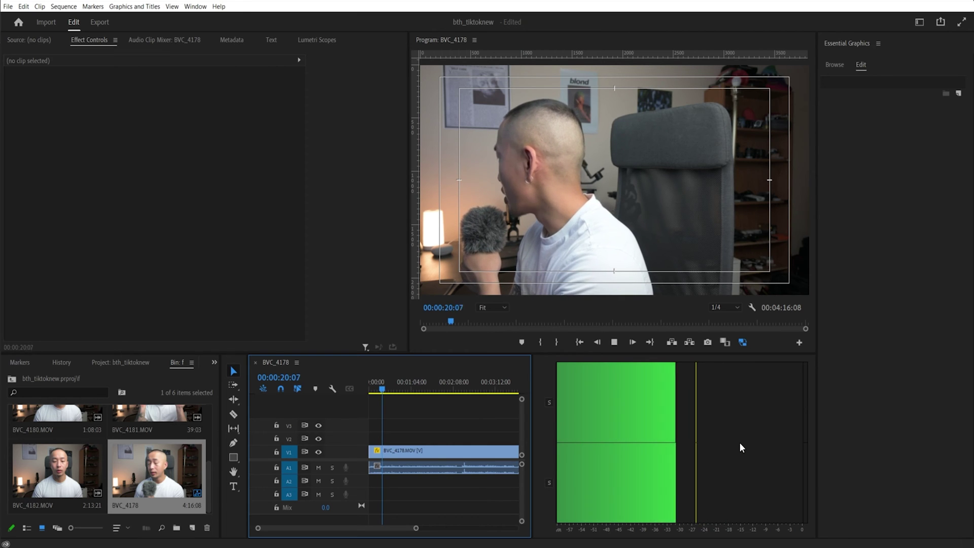
{"action": "key", "text": "space"}
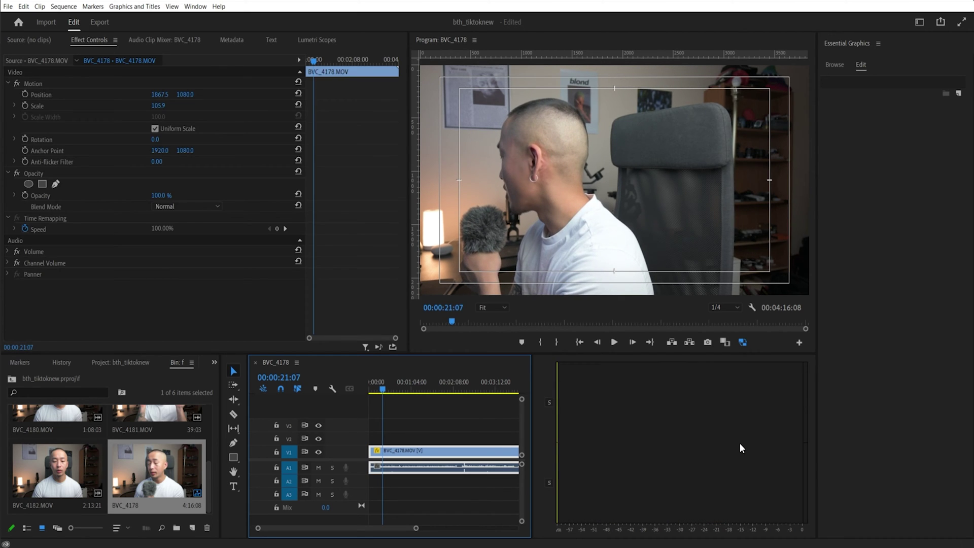
{"action": "right_click", "coordinate": [422, 458]}
Widen the Timeline panel and make the first Razor cuts in BVC_4178.
{"action": "left_click", "coordinate": [418, 489]}
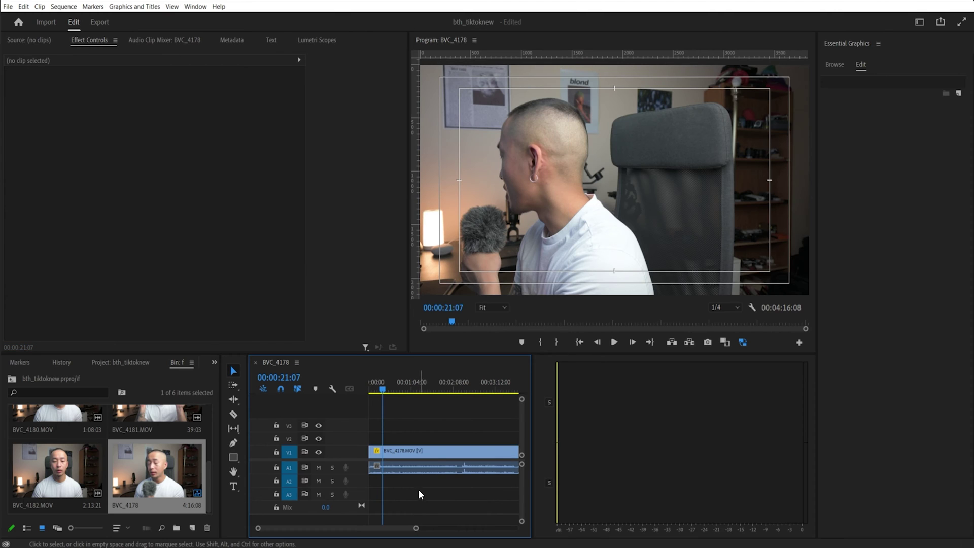
{"action": "left_click_drag", "start_coordinate": [530, 415], "coordinate": [773, 418]}
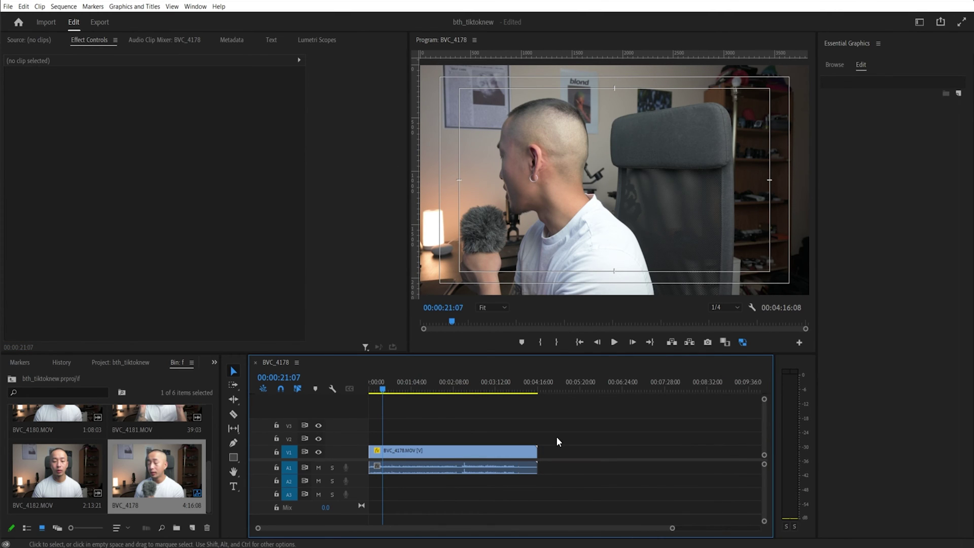
{"action": "scroll", "coordinate": [429, 427], "scroll_direction": "up", "scroll_amount": 3}
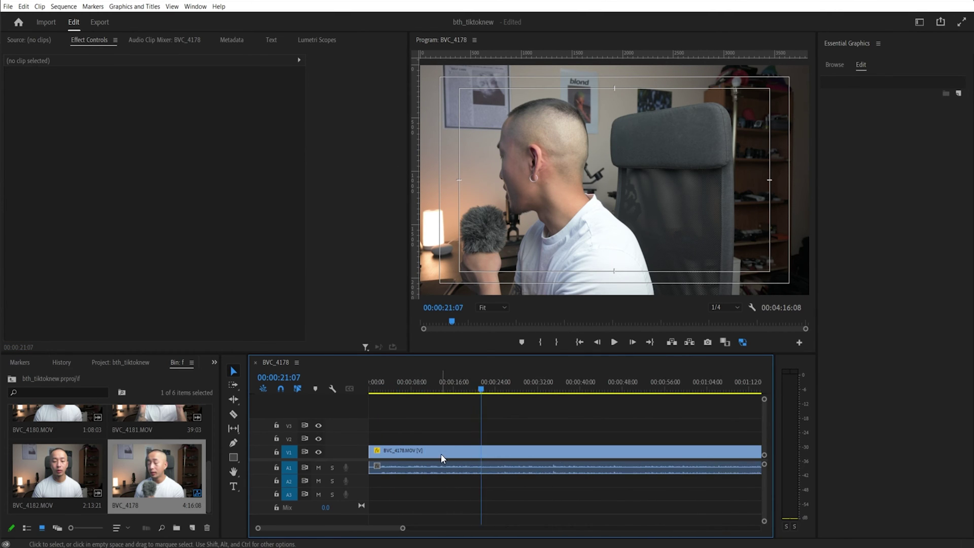
{"action": "scroll", "coordinate": [426, 454], "scroll_direction": "down", "scroll_amount": 1}
{"action": "key", "text": "c"}
{"action": "left_click", "coordinate": [398, 451]}
{"action": "left_click", "coordinate": [440, 451]}
Finish splitting BVC_4178 into nine pieces and select the first piece with the Selection tool.
{"action": "left_click", "coordinate": [497, 451]}
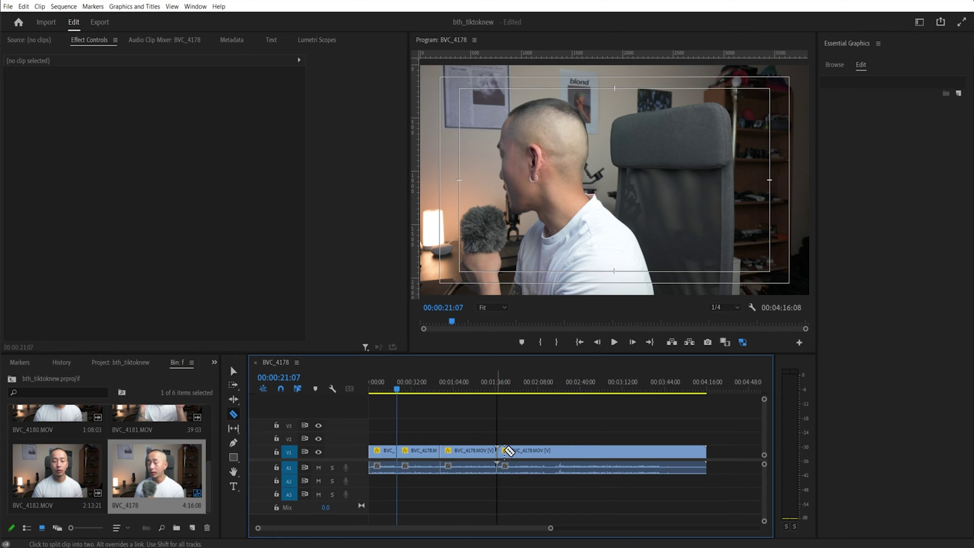
{"action": "left_click", "coordinate": [581, 451]}
{"action": "left_click", "coordinate": [621, 451]}
{"action": "left_click", "coordinate": [531, 451]}
{"action": "left_click", "coordinate": [659, 450]}
{"action": "key", "text": "v"}
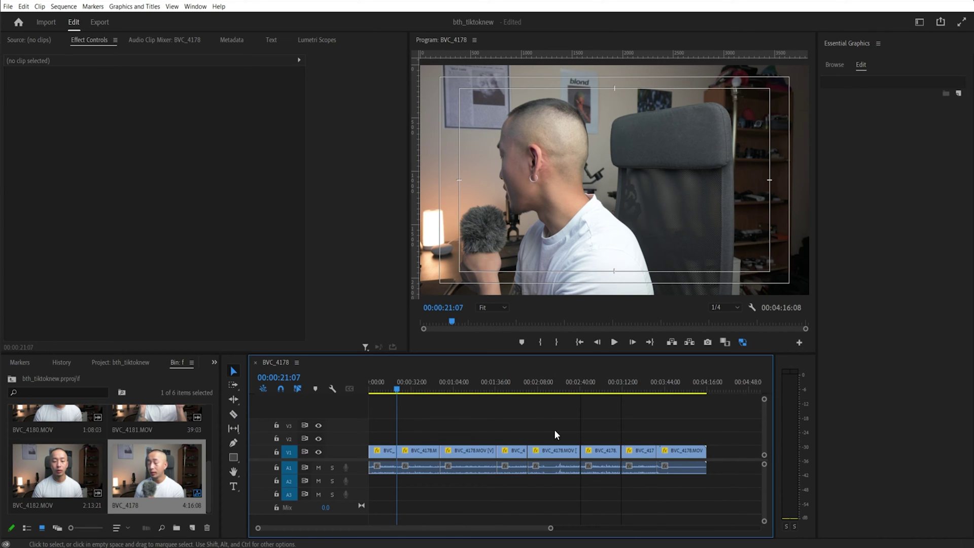
{"action": "left_click", "coordinate": [480, 501]}
{"action": "left_click", "coordinate": [386, 391]}
Select all nine BVC_4178 pieces and apply Audio Gain with Normalize All Peaks to 2 dB.
{"action": "left_click", "coordinate": [384, 450]}
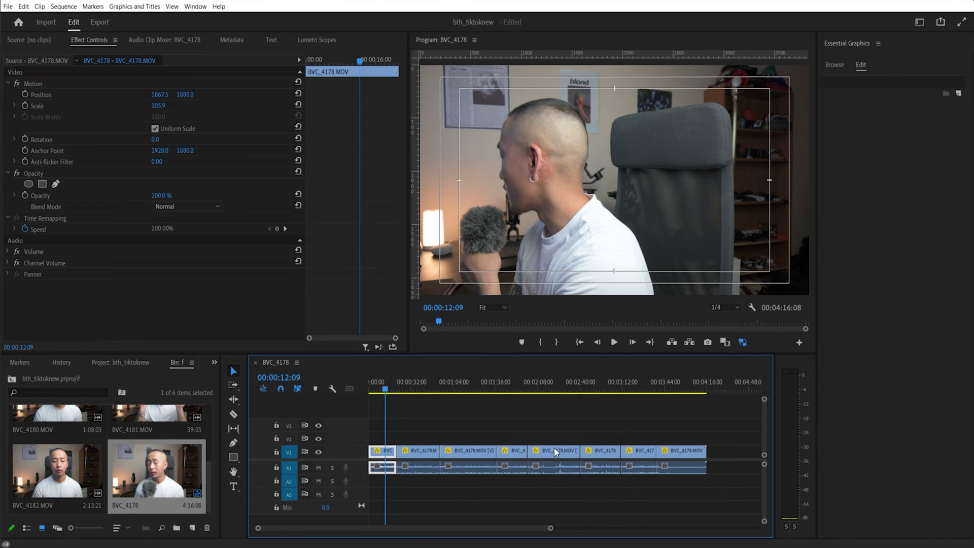
{"action": "left_click_drag", "start_coordinate": [633, 499], "coordinate": [397, 443]}
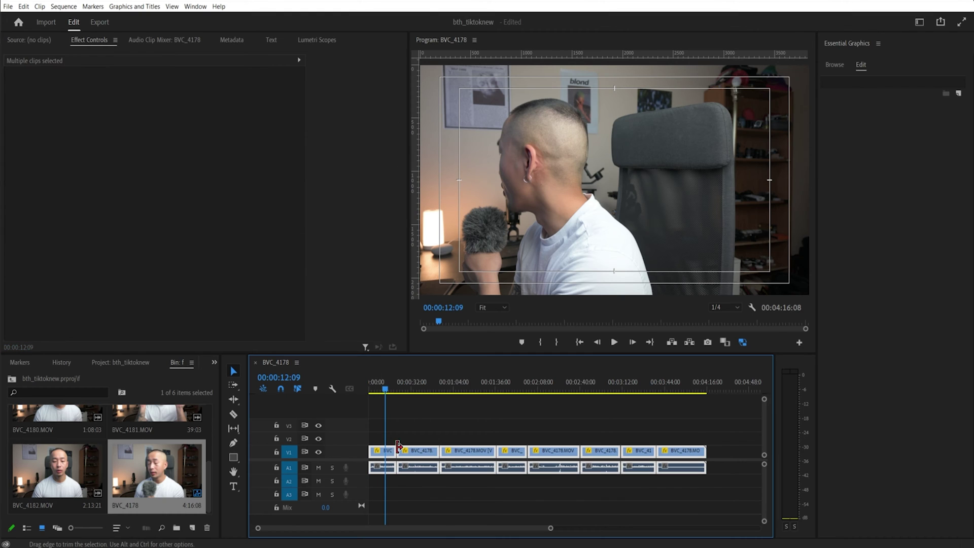
{"action": "right_click", "coordinate": [417, 454]}
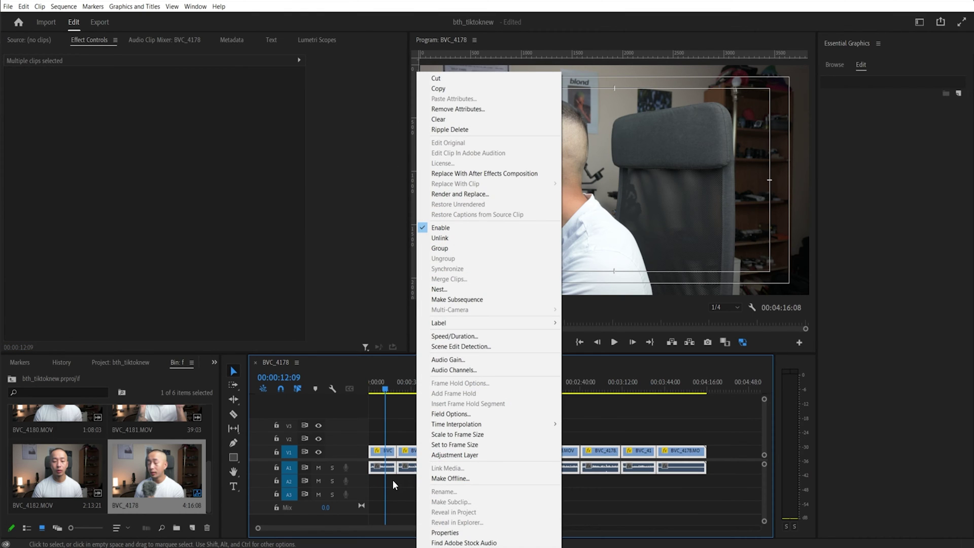
{"action": "left_click", "coordinate": [455, 359]}
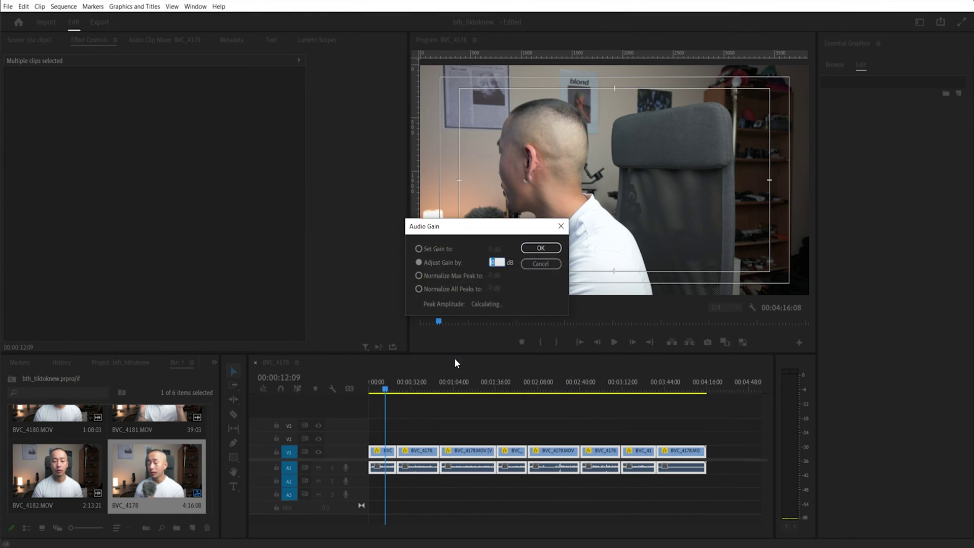
{"action": "left_click_drag", "start_coordinate": [454, 228], "coordinate": [423, 312]}
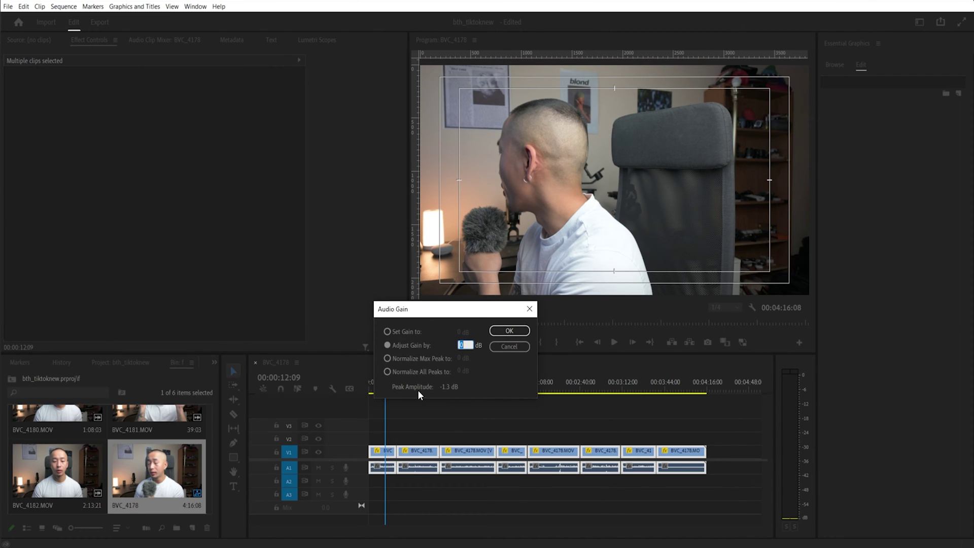
{"action": "left_click", "coordinate": [393, 370]}
{"action": "left_click", "coordinate": [462, 371]}
{"action": "type", "text": "2"}
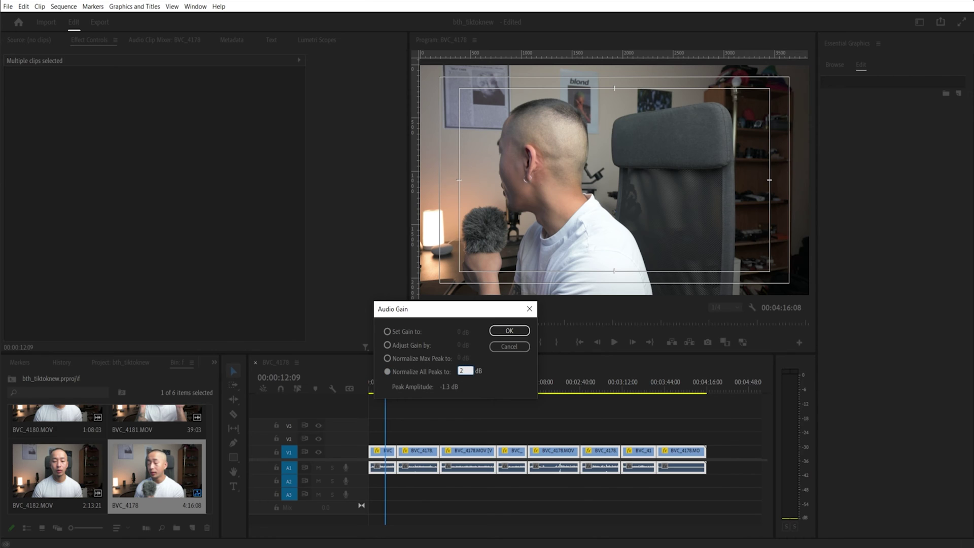
{"action": "left_click", "coordinate": [507, 376]}
{"action": "left_click", "coordinate": [509, 331]}
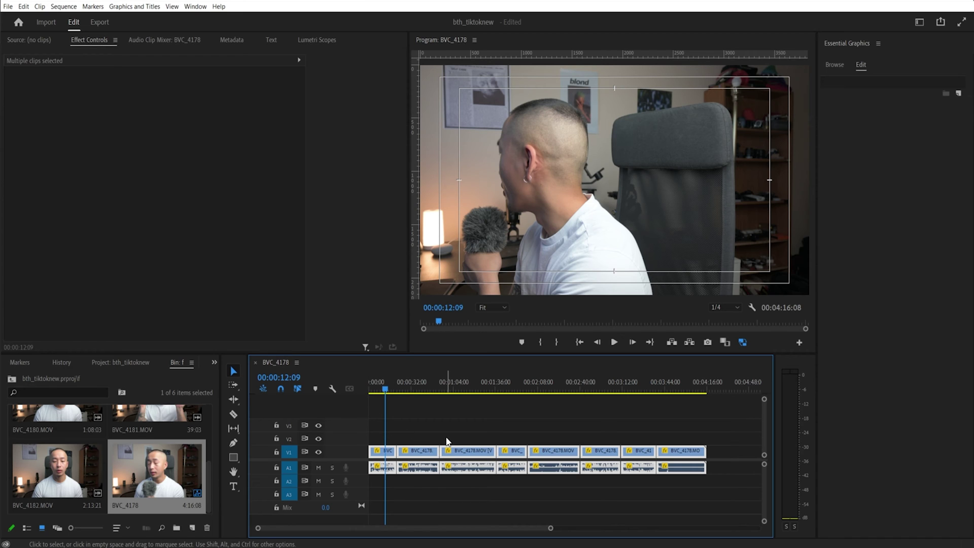
Expand the track heights, show the Audio Clip Mixer, and briefly play the normalized dialogue.
{"action": "key", "text": "shift+equal"}
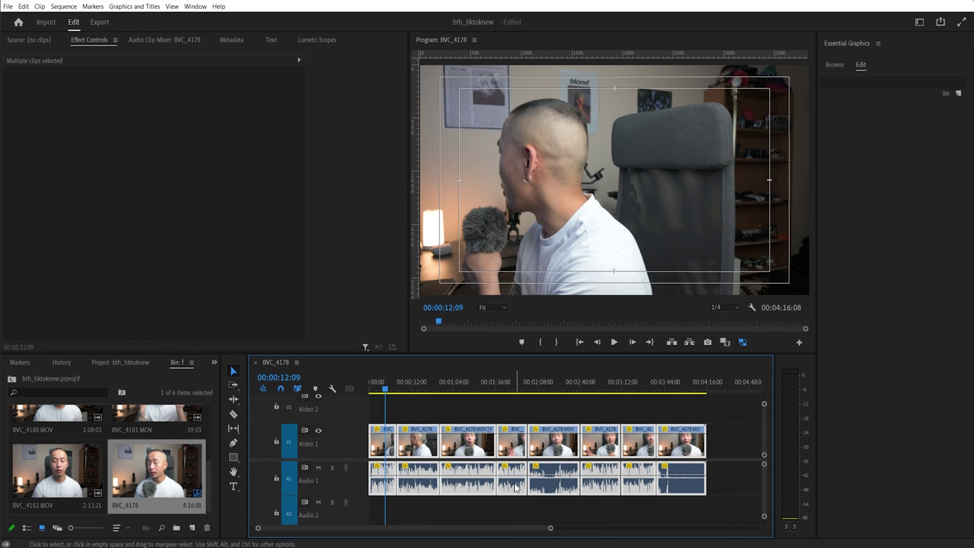
{"action": "mouse_move", "coordinate": [515, 481]}
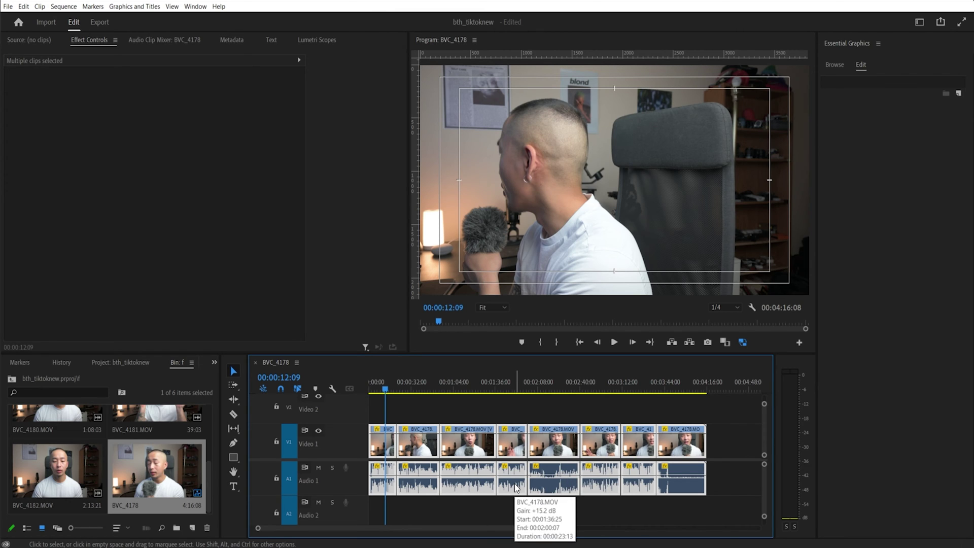
{"action": "left_click", "coordinate": [172, 38]}
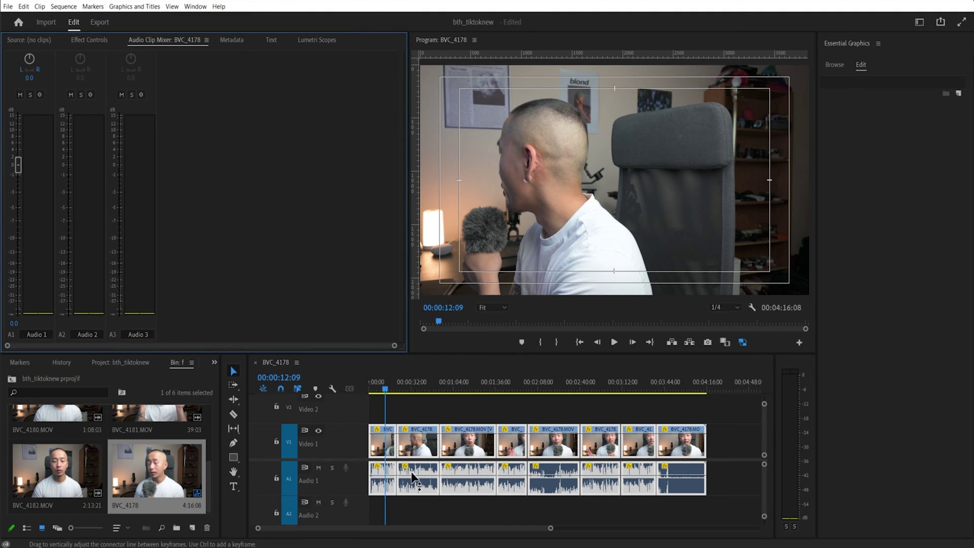
{"action": "key", "text": "space"}
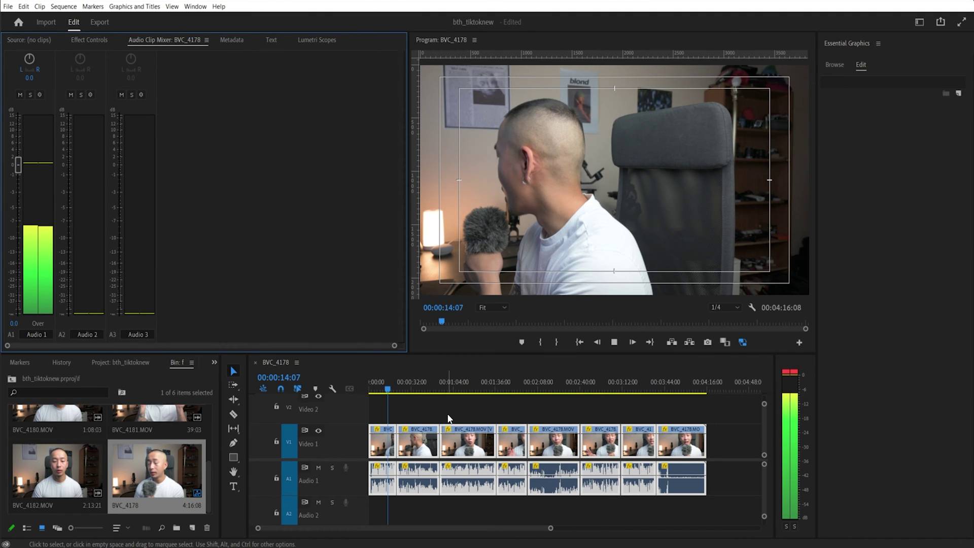
{"action": "key", "text": "space"}
{"action": "scroll", "coordinate": [753, 393], "scroll_direction": "down", "scroll_amount": 3}
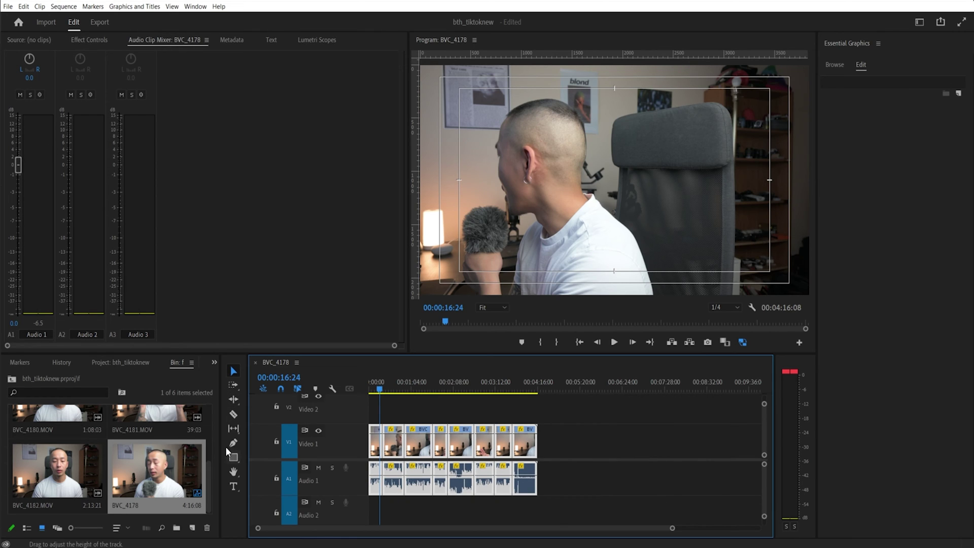
{"action": "left_click", "coordinate": [919, 23]}
In the Audio workspace, drop the Audio 1 fader to about -7.8 dB and play to about 29 seconds.
{"action": "left_click", "coordinate": [845, 160]}
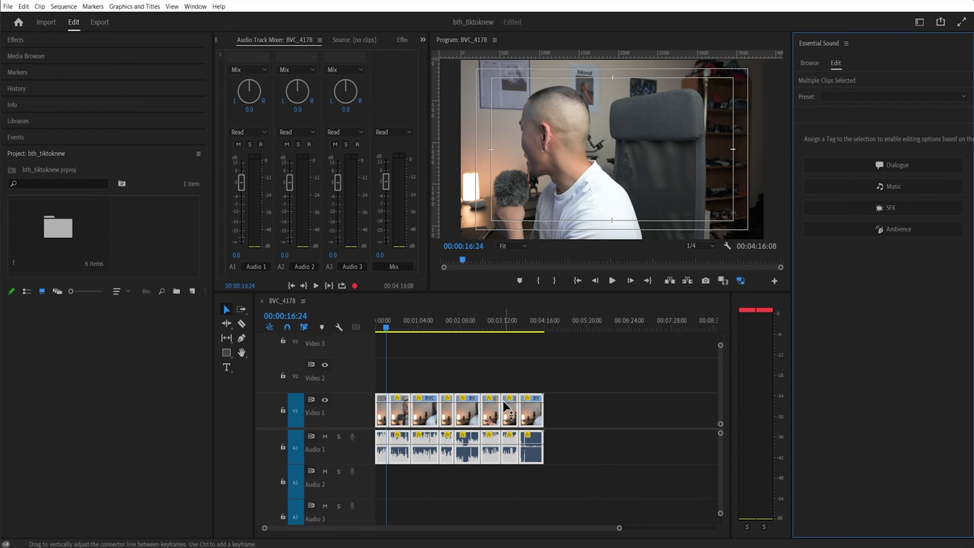
{"action": "left_click", "coordinate": [420, 420]}
{"action": "mouse_move", "coordinate": [614, 465]}
{"action": "left_mouse_down"}
{"action": "mouse_move", "coordinate": [583, 472]}
{"action": "mouse_move", "coordinate": [375, 360]}
{"action": "left_mouse_up"}
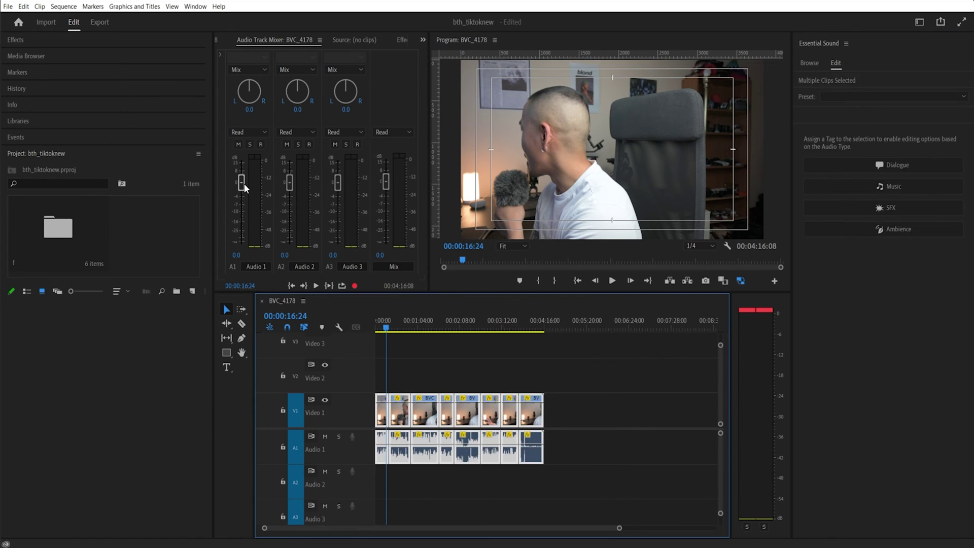
{"action": "left_click_drag", "start_coordinate": [240, 182], "coordinate": [241, 204]}
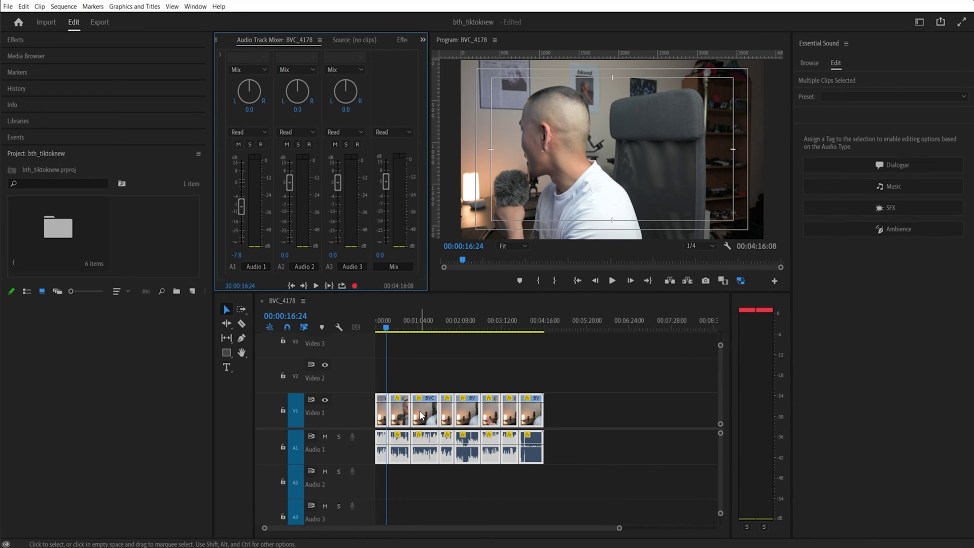
{"action": "key", "text": "space"}
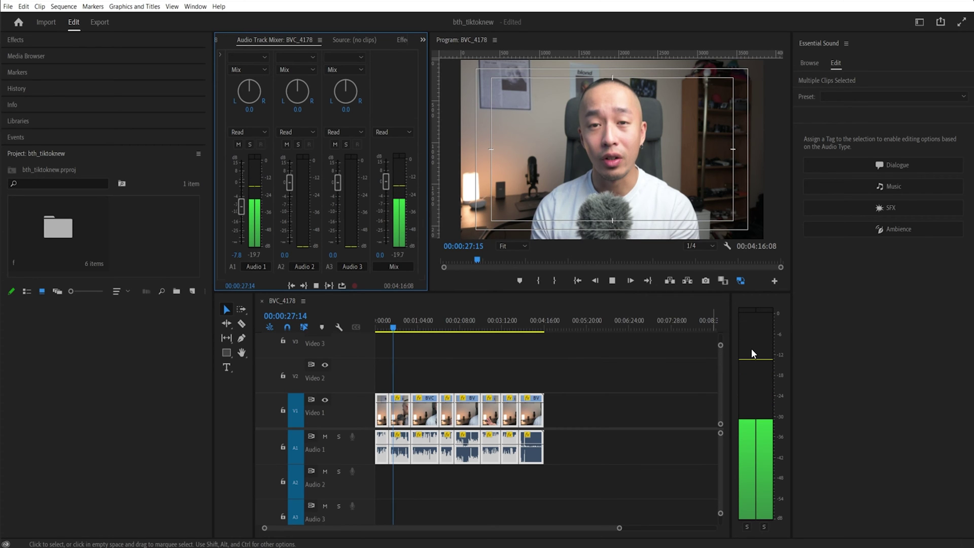
{"action": "key", "text": "space"}
Clear the selection, then marquee-select all the dialogue clips on Audio 1.
{"action": "left_click", "coordinate": [614, 448]}
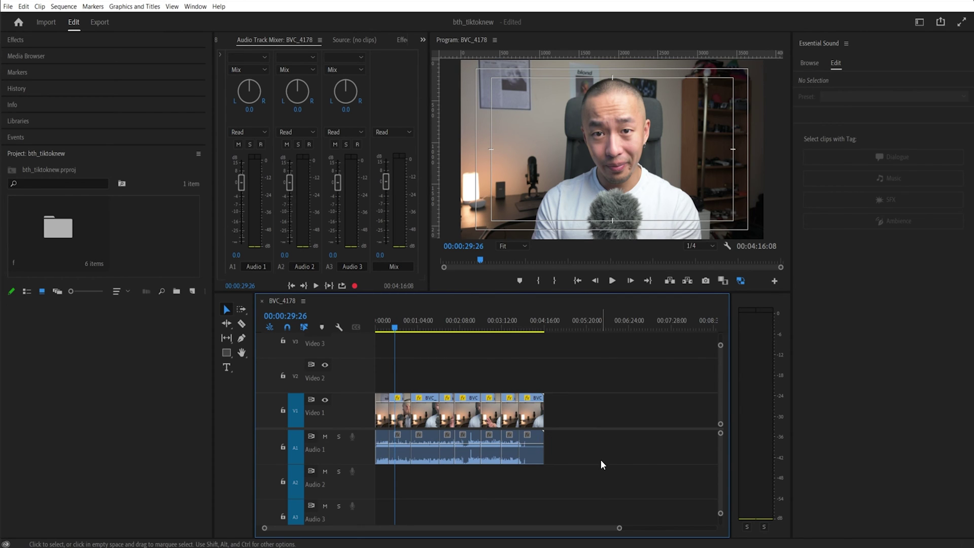
{"action": "left_click_drag", "start_coordinate": [584, 363], "coordinate": [374, 465]}
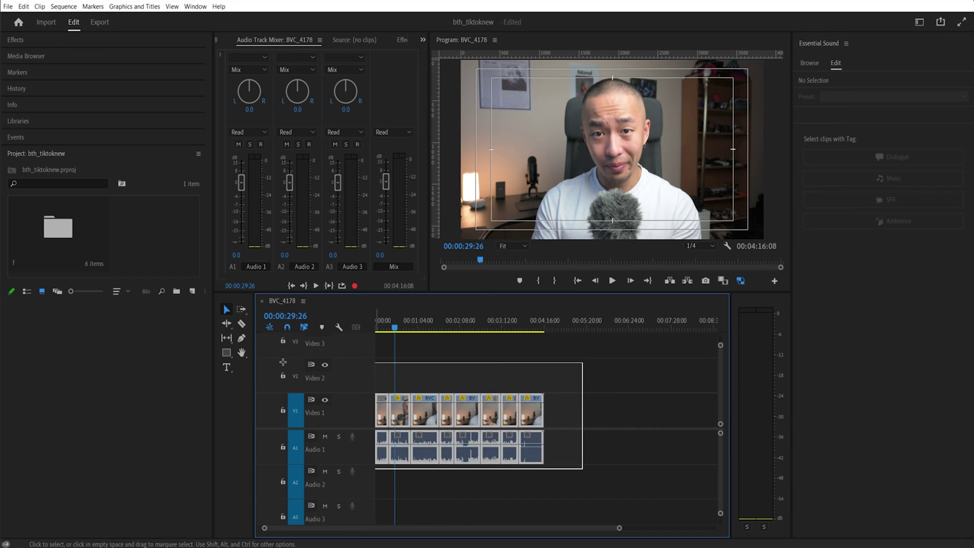
{"action": "right_click", "coordinate": [447, 449]}
{"action": "left_click", "coordinate": [416, 374]}
{"action": "left_click_drag", "start_coordinate": [587, 359], "coordinate": [375, 507]}
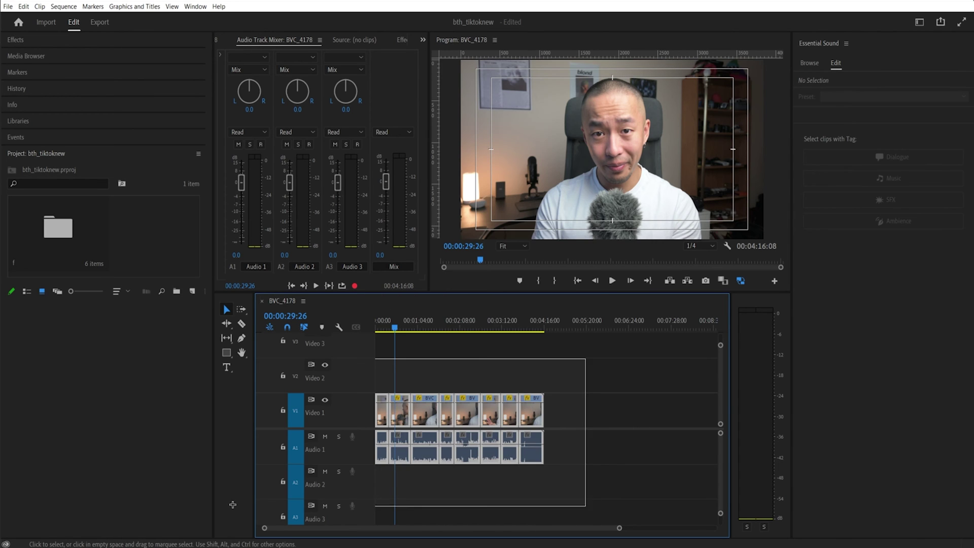
{"action": "right_click", "coordinate": [402, 420]}
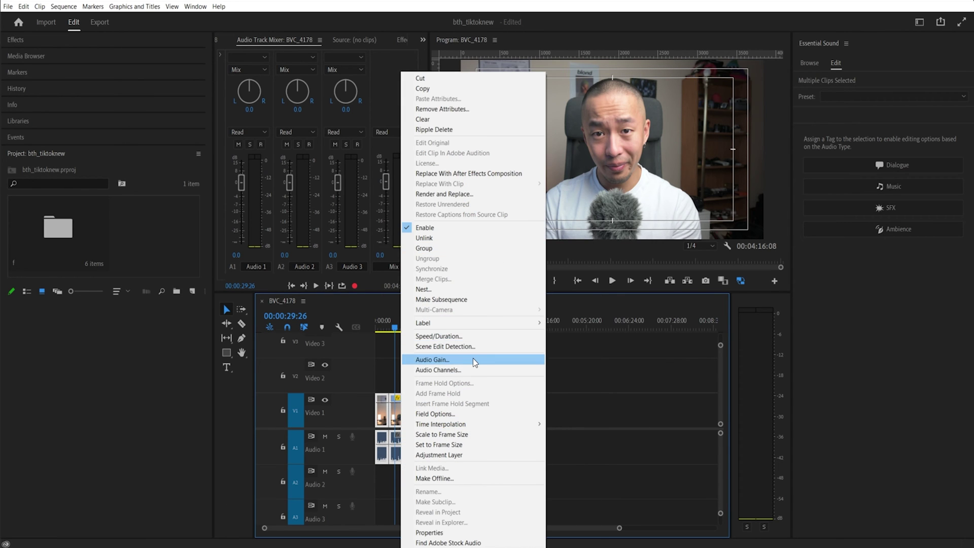
Apply Audio Gain to the selected clips with Normalize All Peaks to 2 dB.
{"action": "left_click", "coordinate": [472, 360]}
{"action": "left_click", "coordinate": [443, 289]}
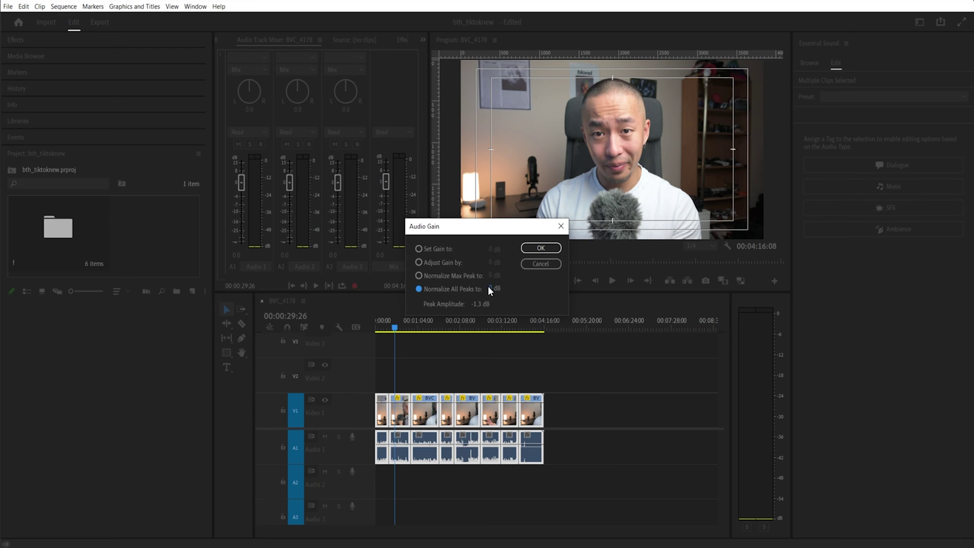
{"action": "left_click", "coordinate": [490, 288]}
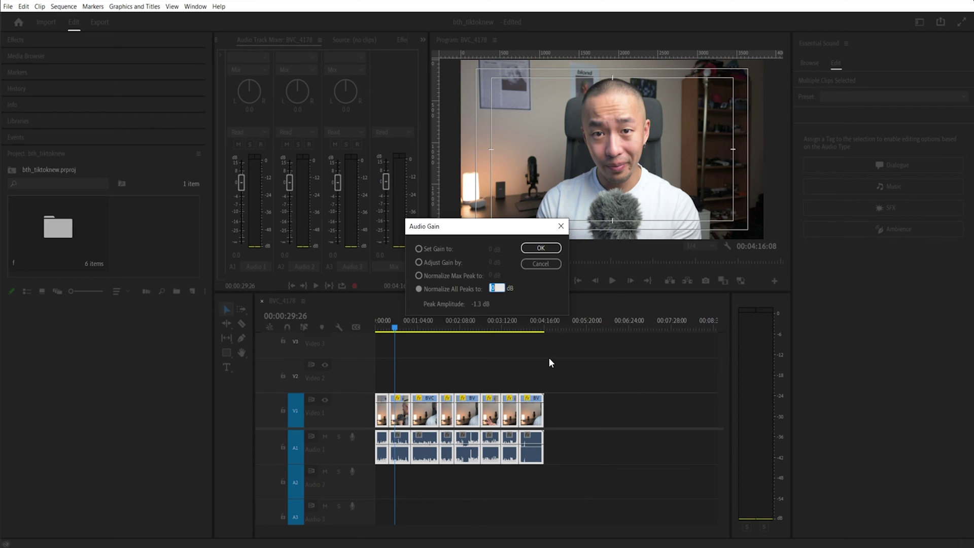
{"action": "left_click", "coordinate": [550, 251]}
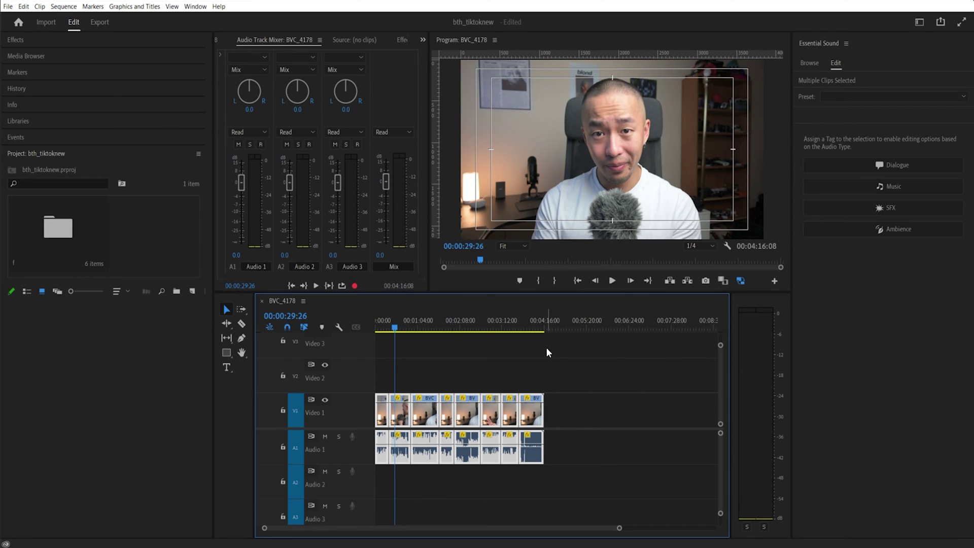
{"action": "right_click", "coordinate": [449, 418]}
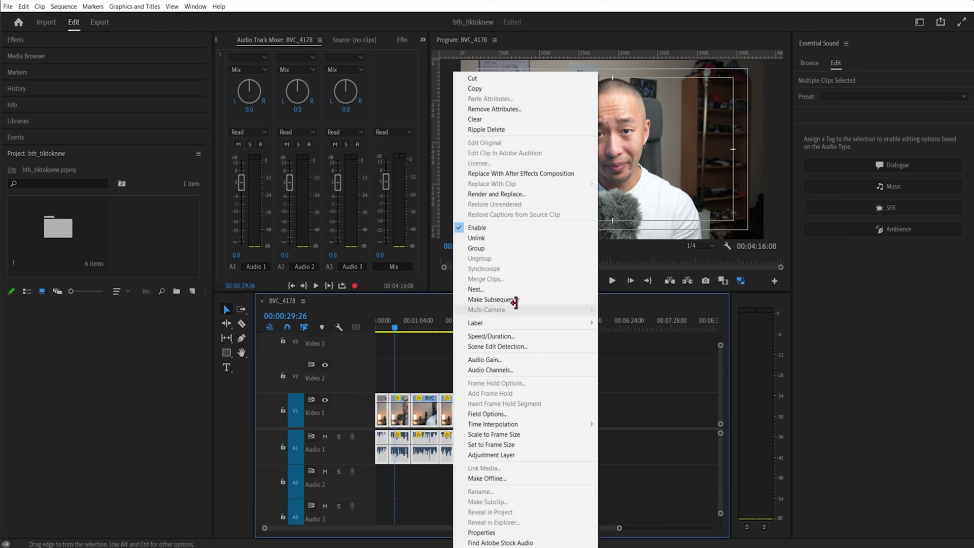
Reopen Audio Gain and confirm Normalize All Peaks to 0 dB.
{"action": "left_click", "coordinate": [492, 360]}
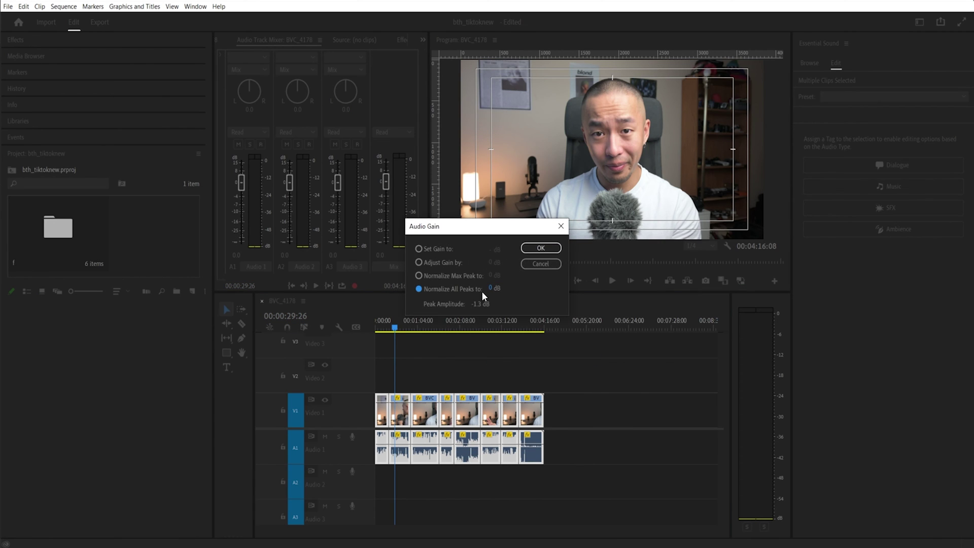
{"action": "key", "text": "Return"}
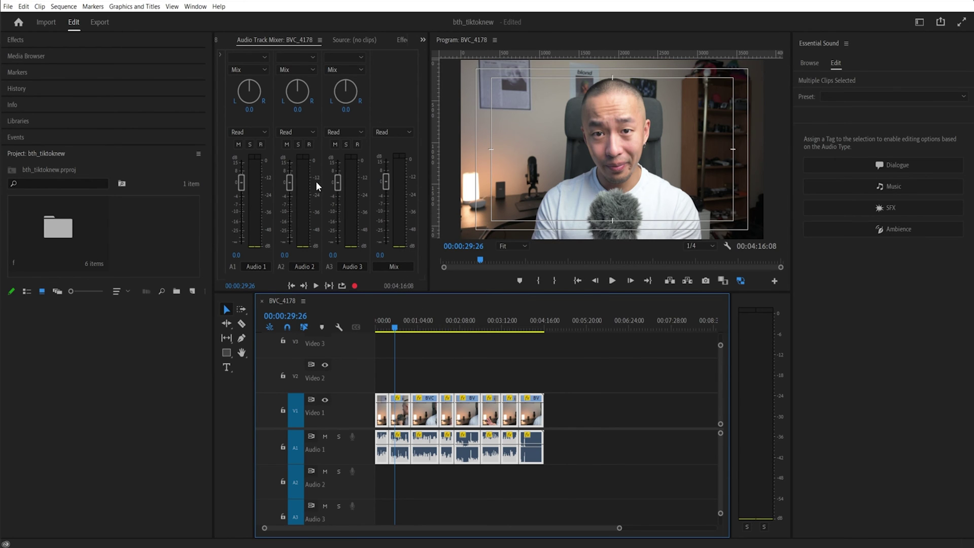
Return the playhead to 00:00:00:00 and reselect all the clips on the timeline.
{"action": "left_click_drag", "start_coordinate": [408, 324], "coordinate": [421, 324]}
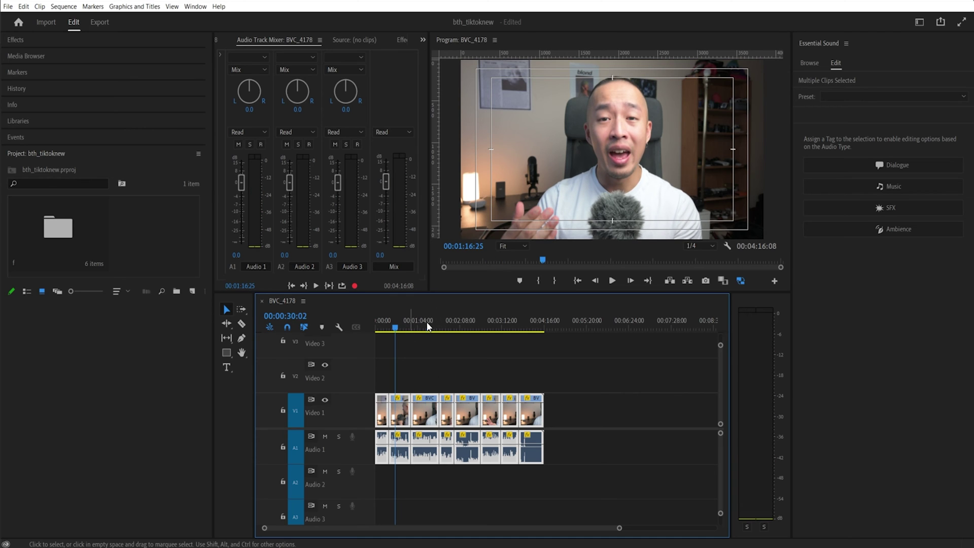
{"action": "left_click", "coordinate": [387, 180]}
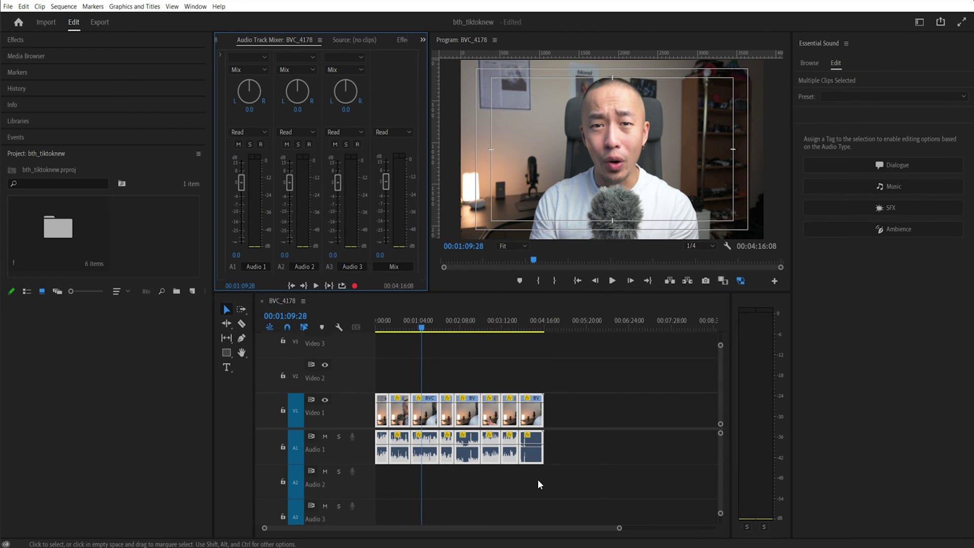
{"action": "left_click", "coordinate": [376, 320]}
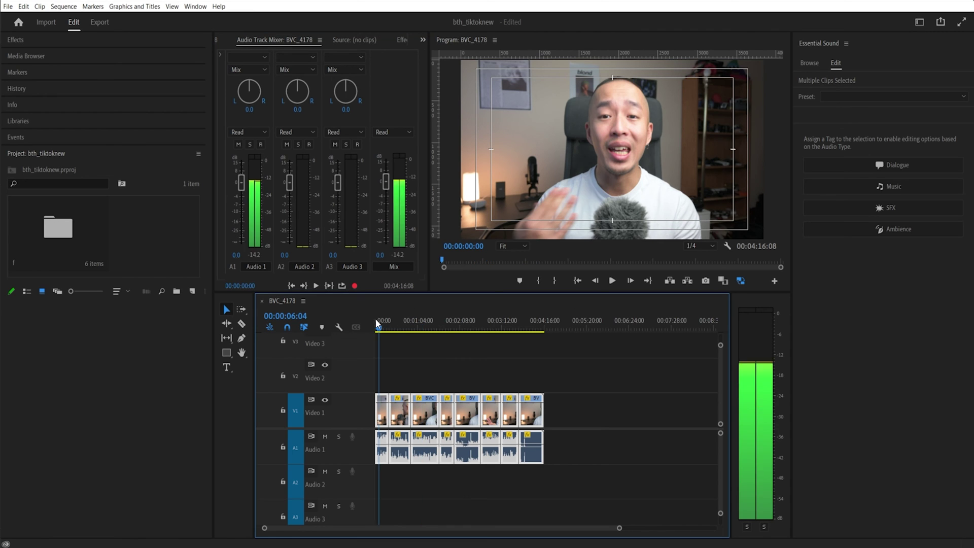
{"action": "left_click_drag", "start_coordinate": [590, 485], "coordinate": [373, 422]}
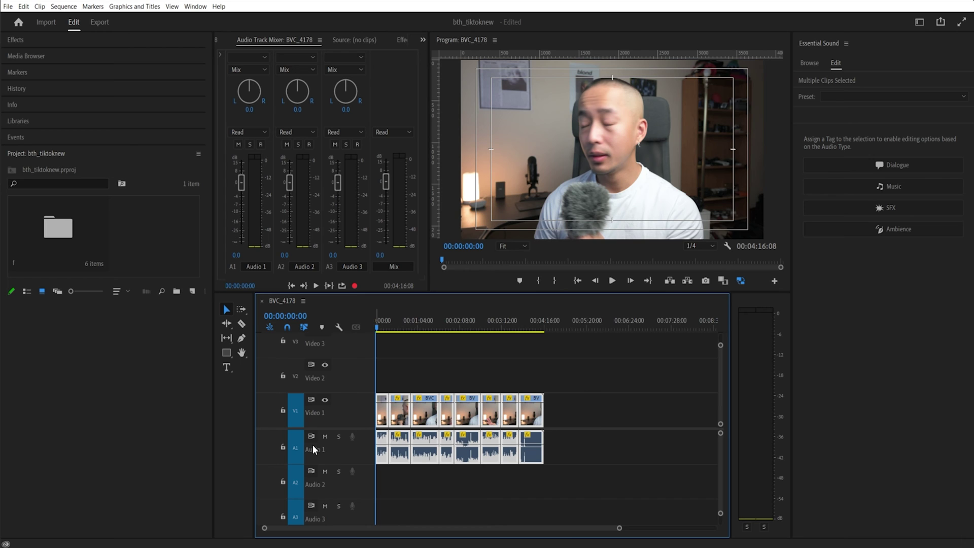
Reselect all clips and raise the Audio 1 fader to -0.6 dB while playing.
{"action": "key", "text": "space"}
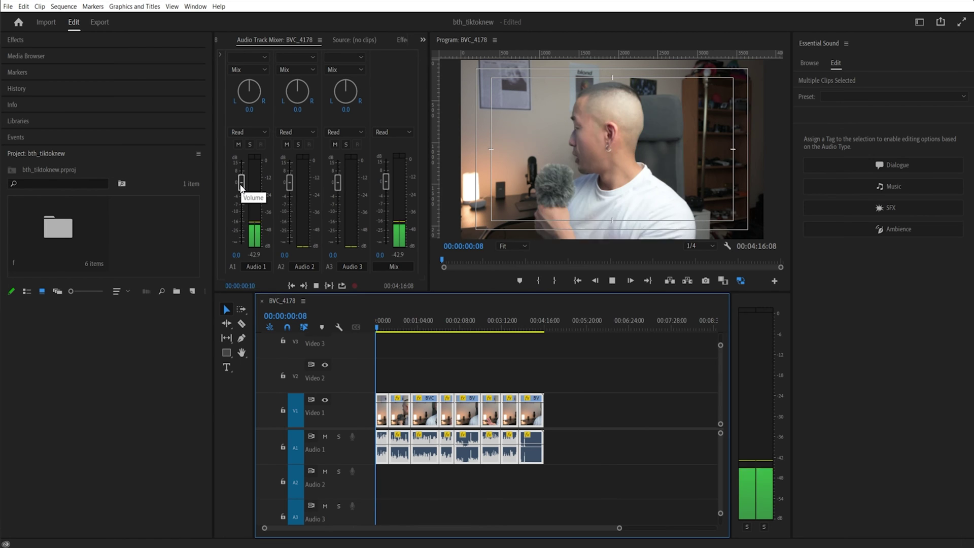
{"action": "left_click", "coordinate": [384, 425]}
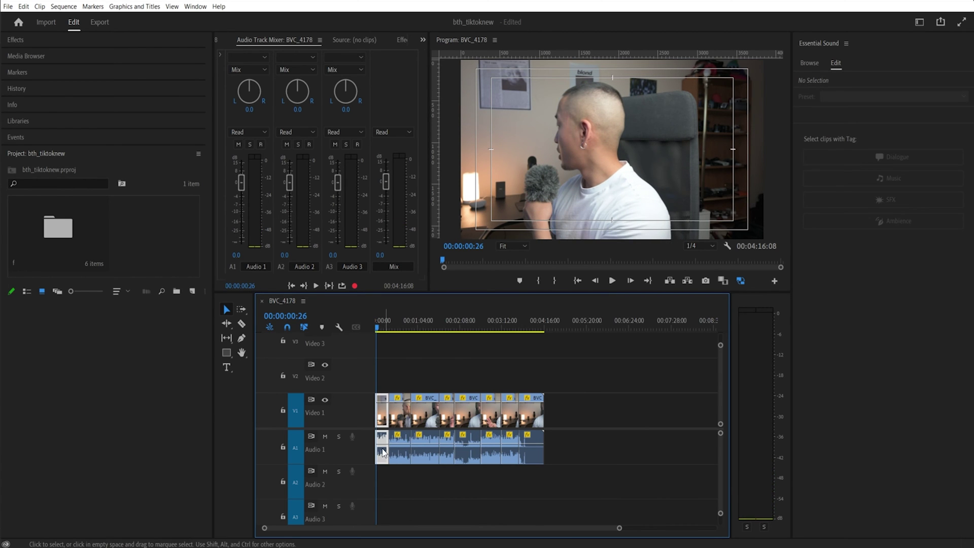
{"action": "left_click_drag", "start_coordinate": [545, 517], "coordinate": [374, 419]}
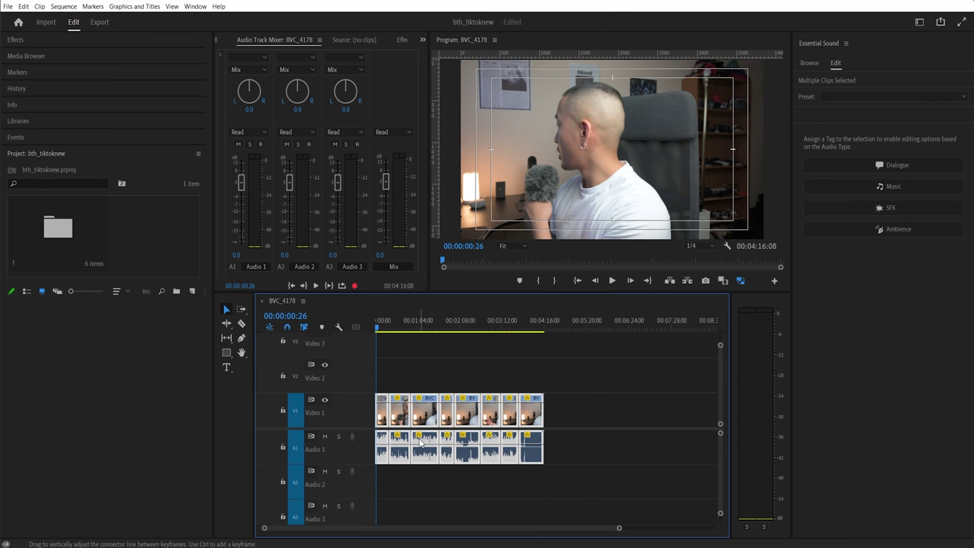
{"action": "left_click_drag", "start_coordinate": [241, 182], "coordinate": [242, 179]}
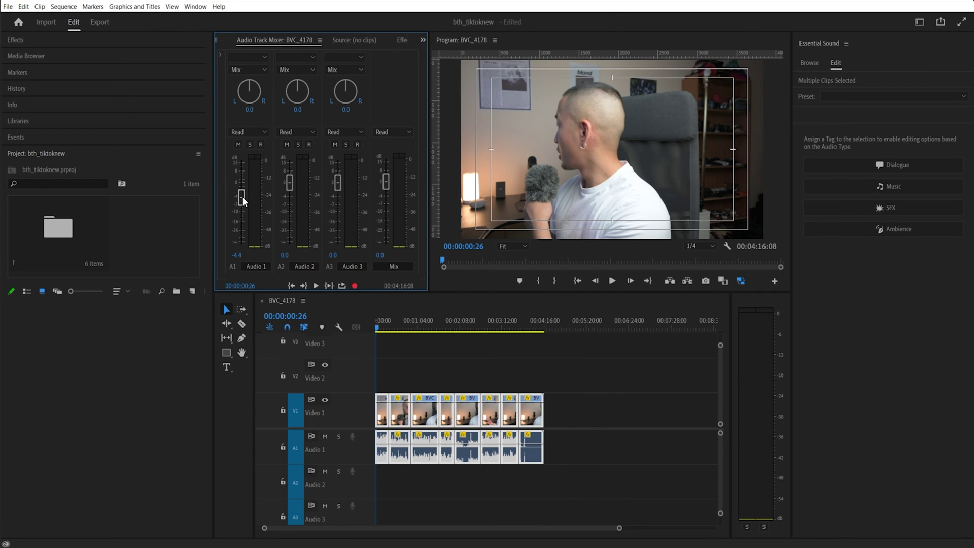
{"action": "left_click_drag", "start_coordinate": [243, 197], "coordinate": [243, 187]}
{"action": "key", "text": "space"}
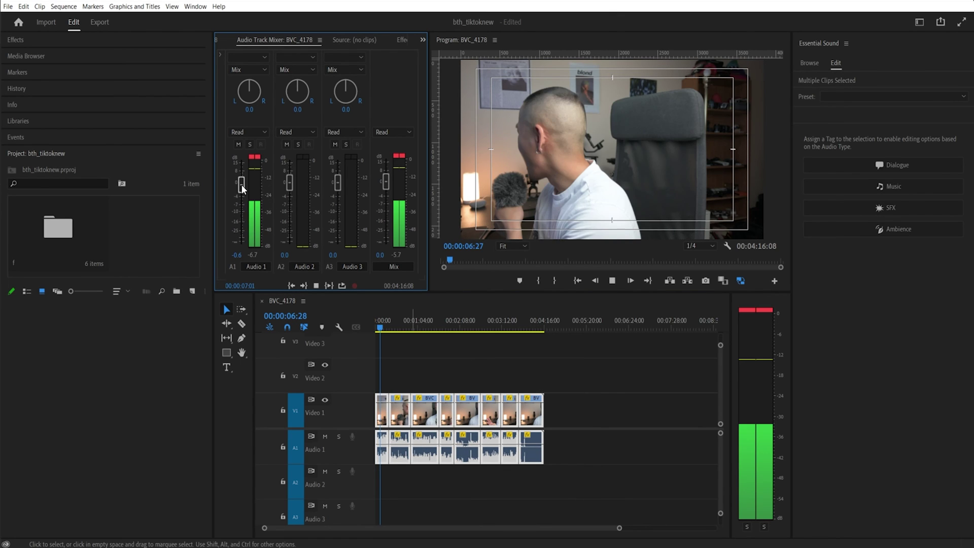
{"action": "left_click", "coordinate": [752, 309]}
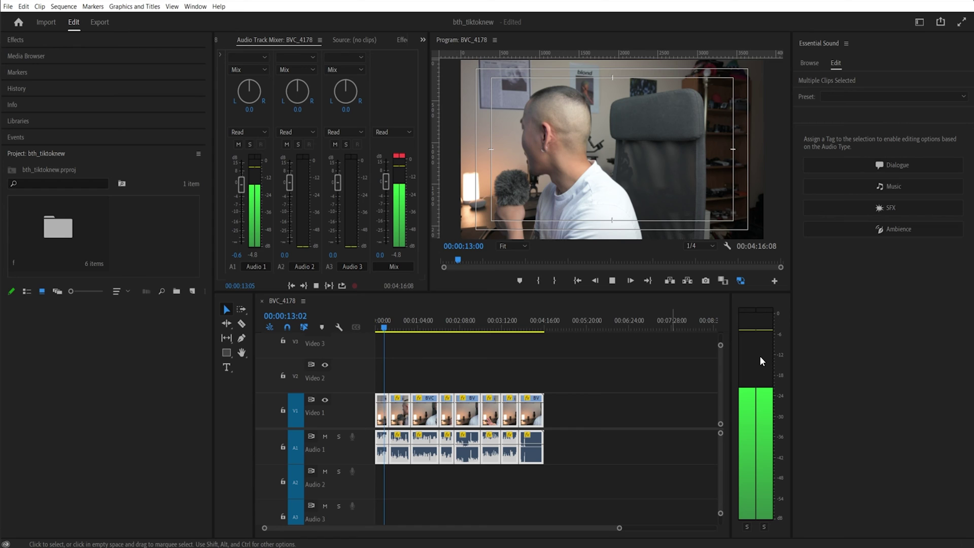
Reset the master meter's red clip indicator as playback continues to about 33 seconds.
{"action": "left_click", "coordinate": [768, 328]}
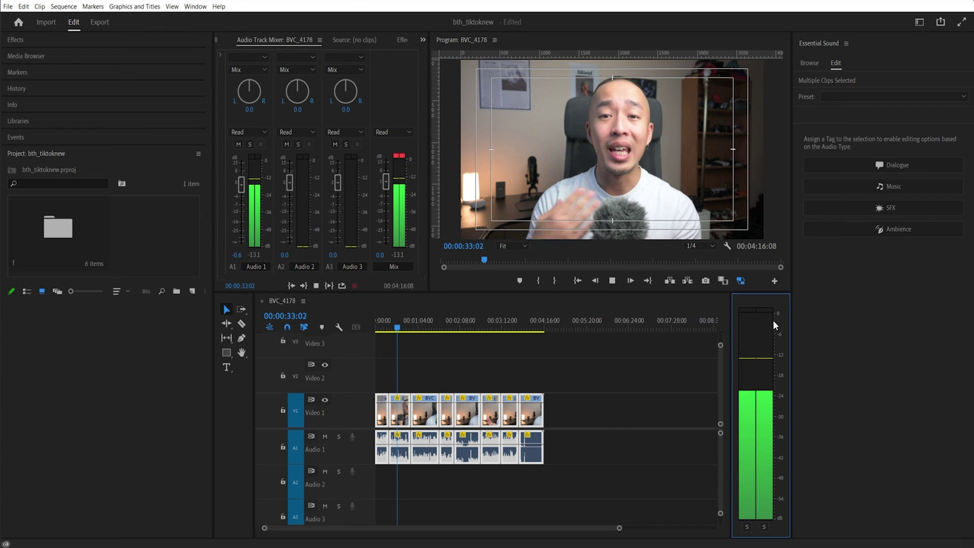
{"action": "key", "text": "space"}
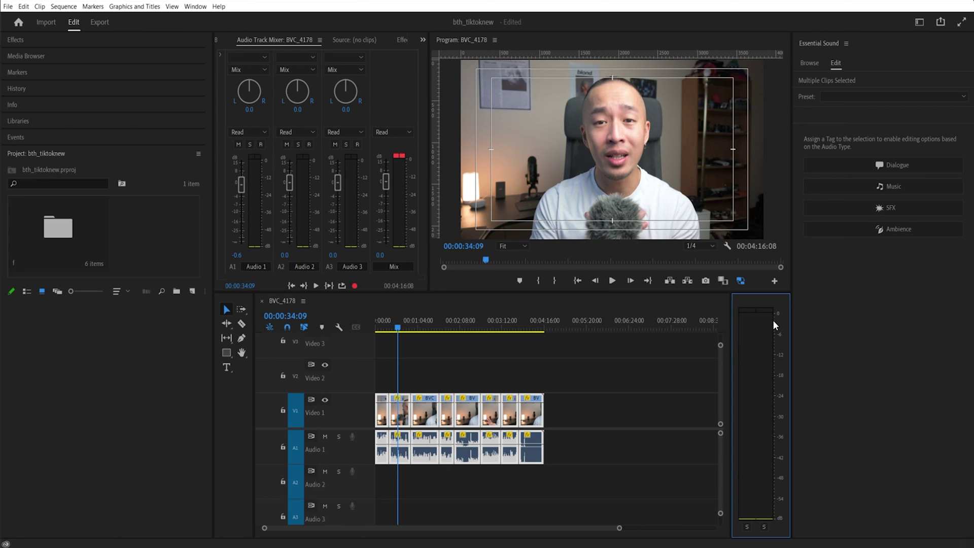
{"action": "key", "text": "space"}
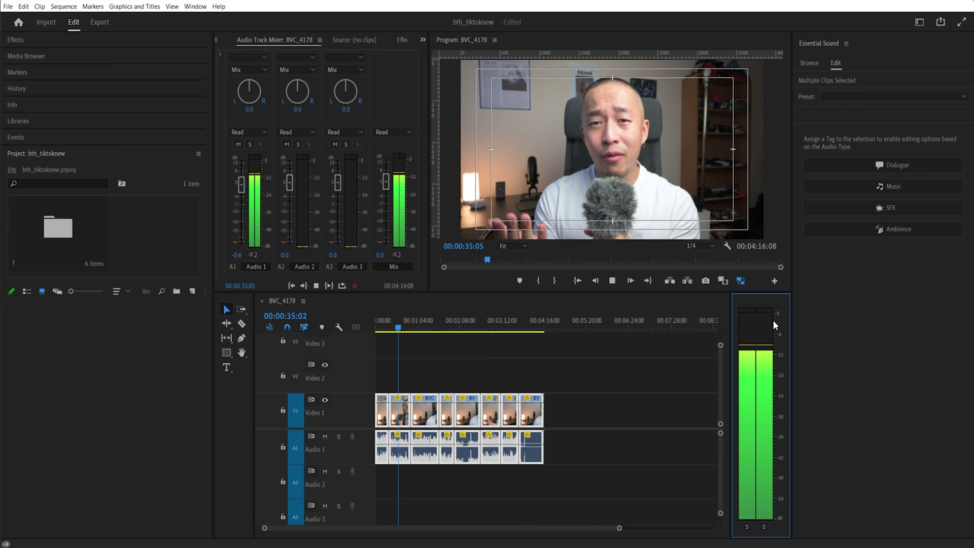